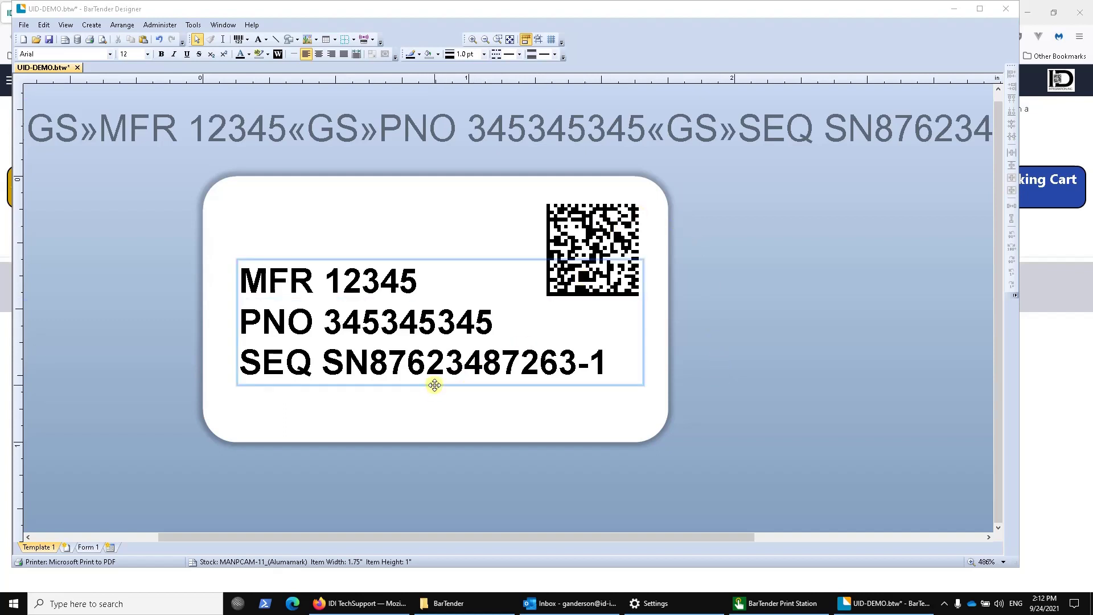
Check the MFR/PNO/SEQ text block, then show all toolbox panes so the Components pane docks
left_click(434, 386)
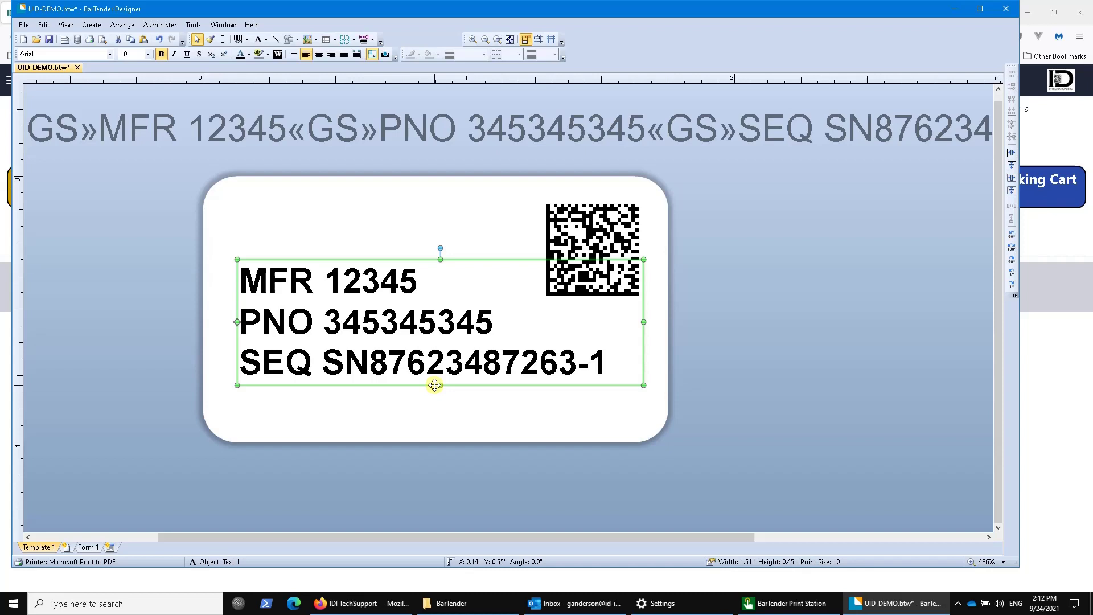
left_click(504, 477)
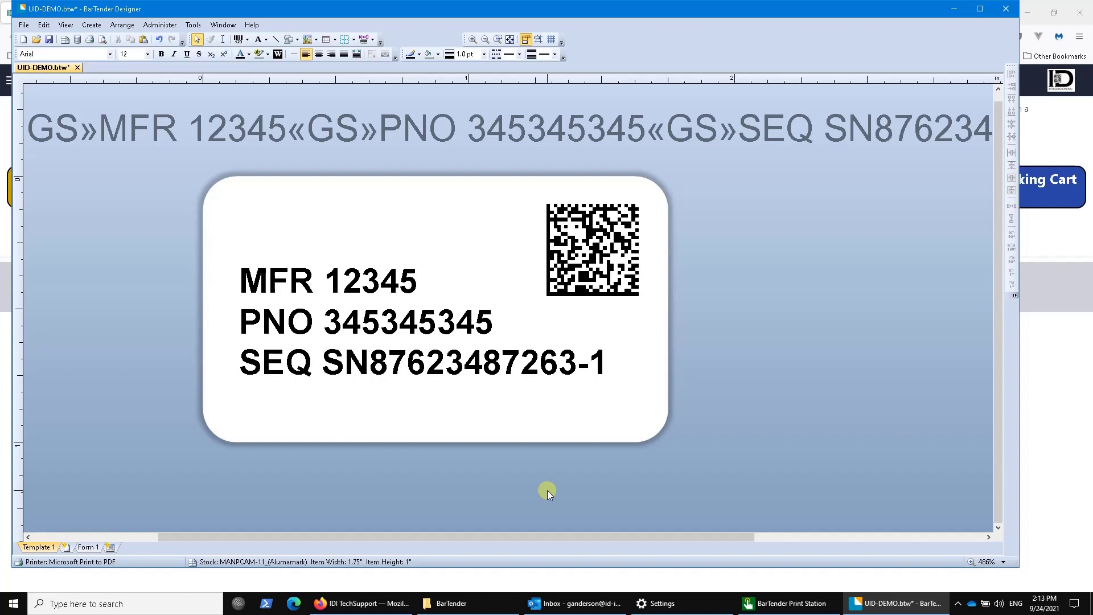
left_click(66, 25)
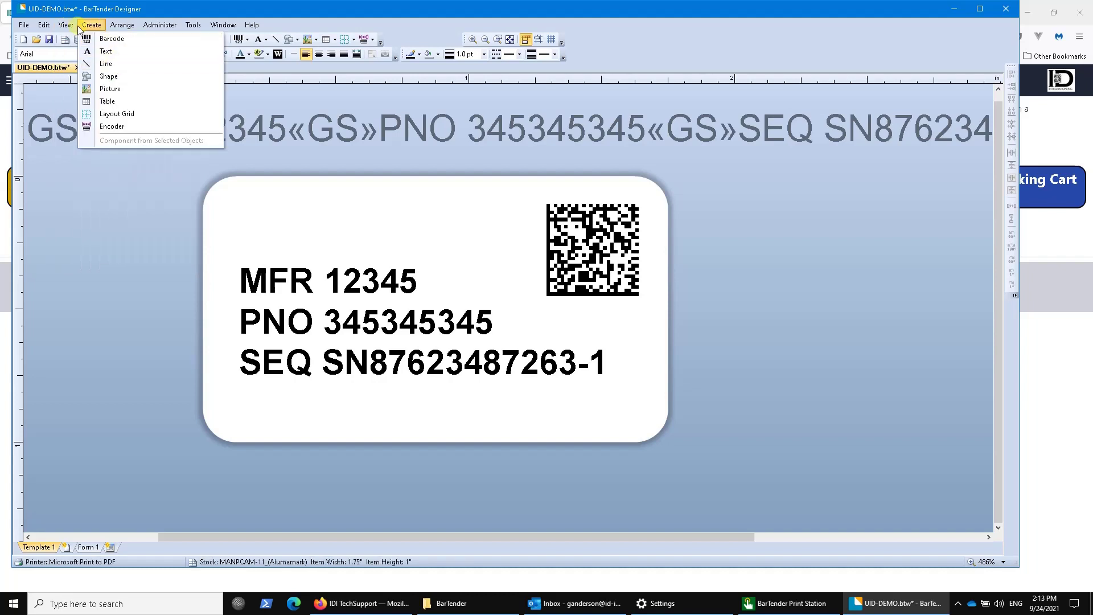
mouse_move(98, 78)
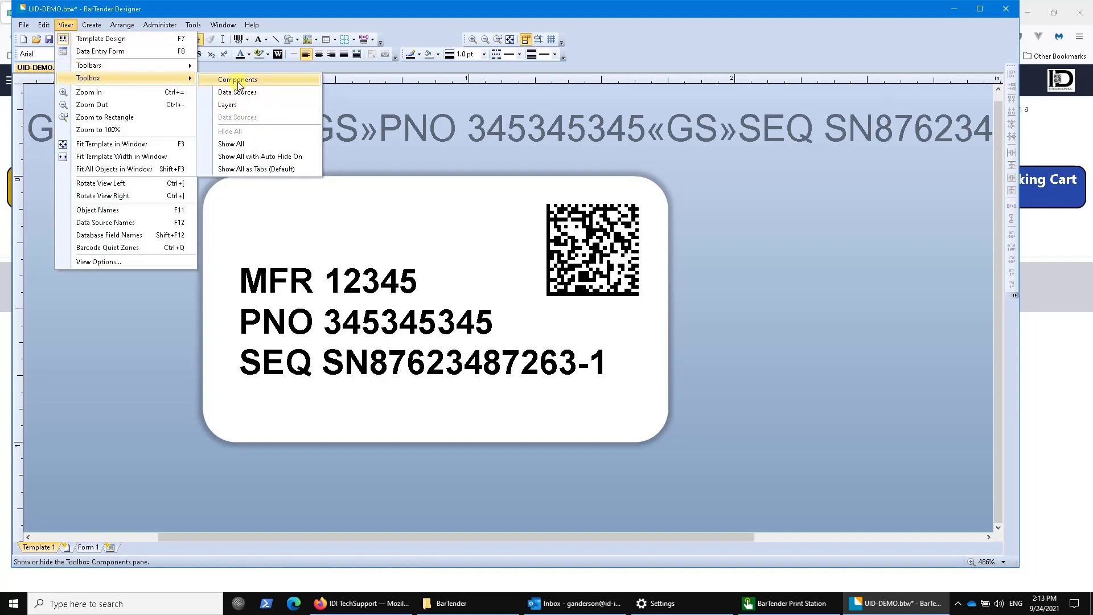
left_click(225, 145)
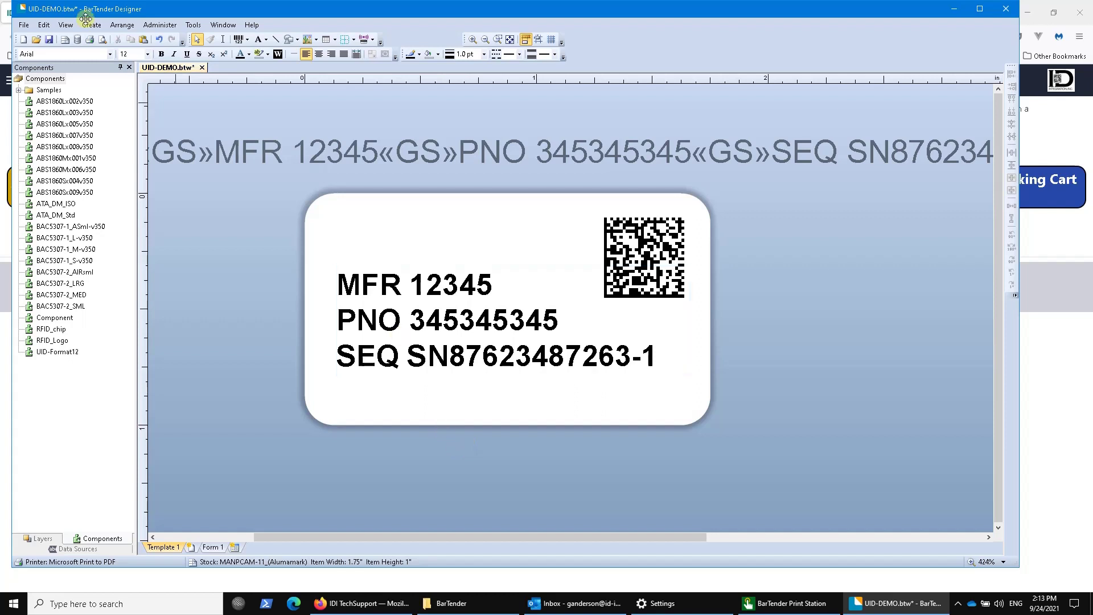
Start a new label and drop the UID-Format12 component onto it
left_click(23, 38)
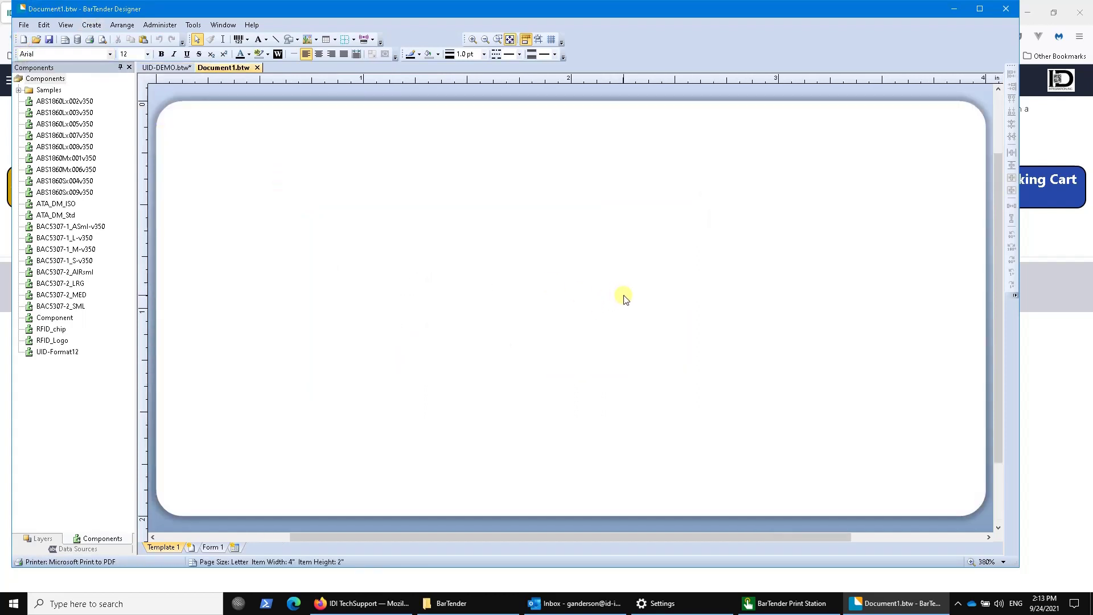
left_click(54, 353)
left_click_drag(54, 356, 558, 303)
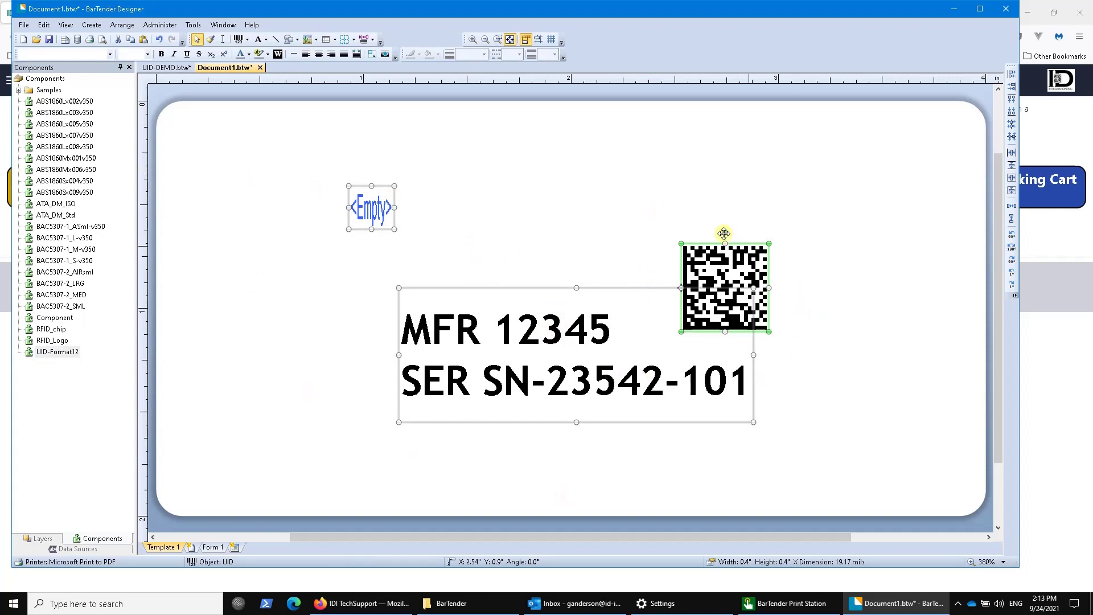
left_click(492, 436)
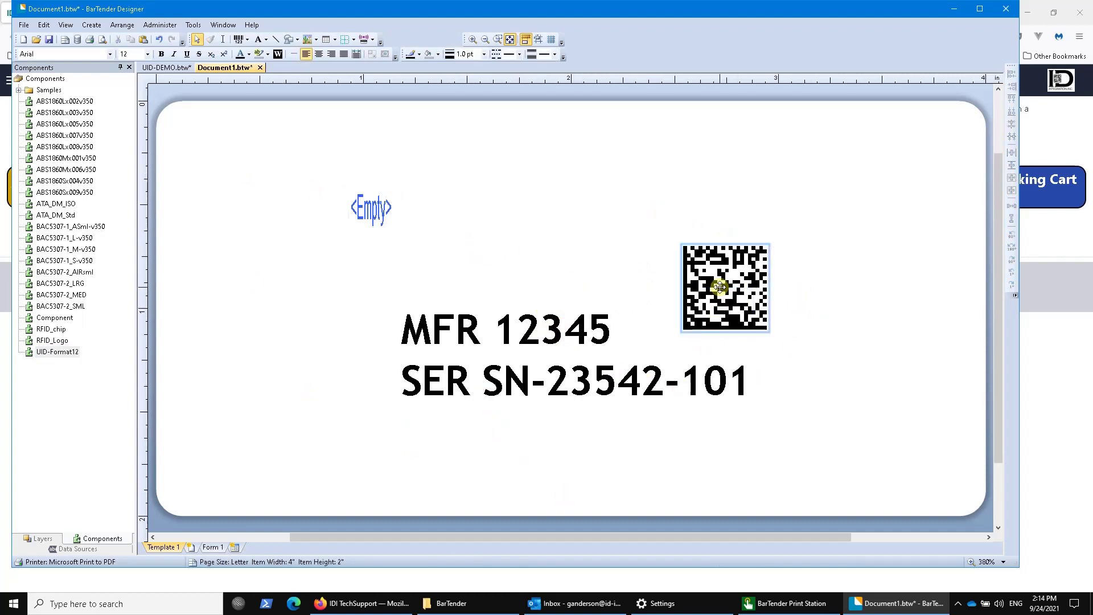
Inspect the DataMatrix barcode's data source settings, then return to the Document1 label
double_click(720, 287)
left_click(525, 274)
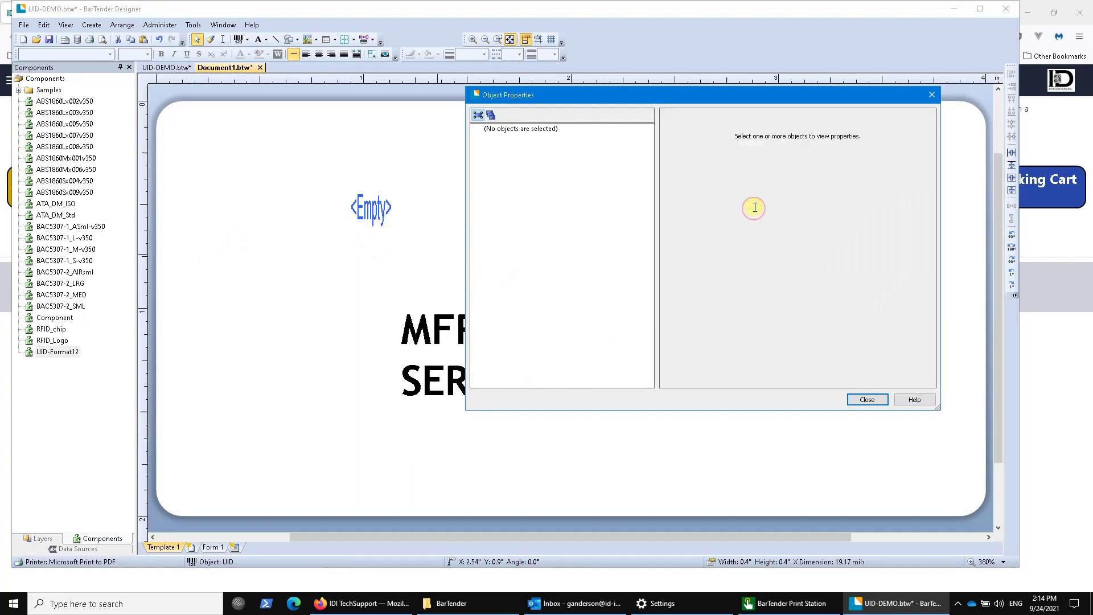
key("ctrl+Tab")
left_click(868, 399)
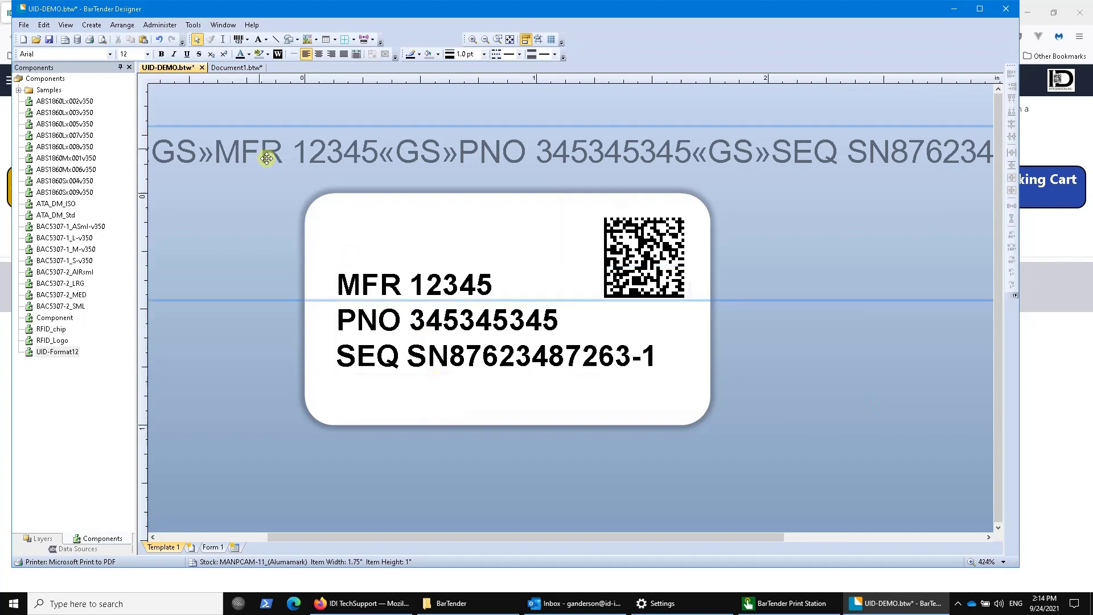
left_click(242, 68)
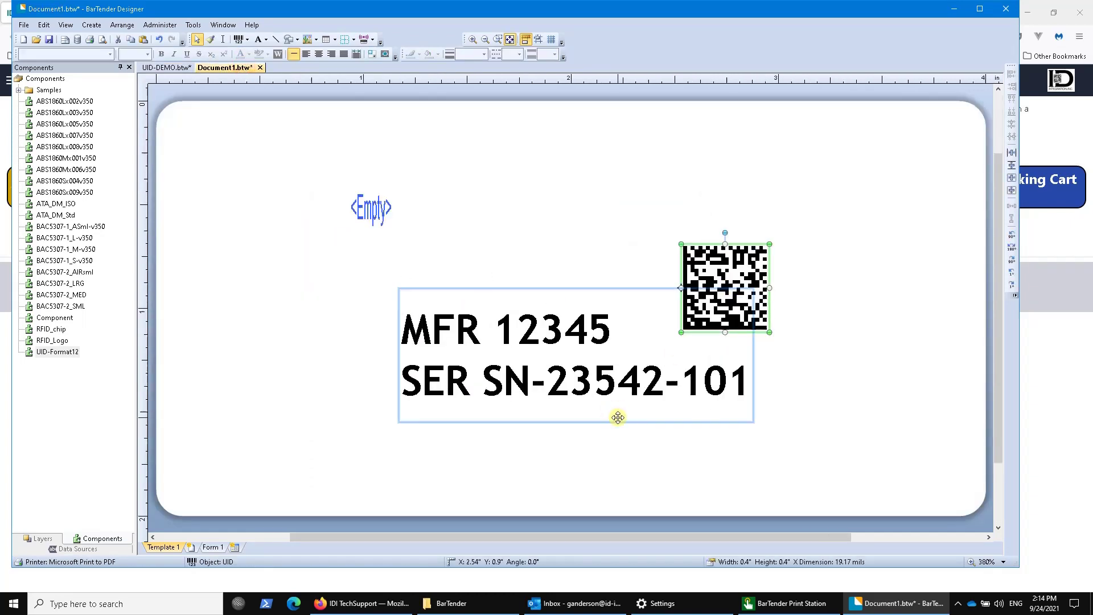
Add PNO 345 to the sample text's embedded data, then close Document1 without saving
double_click(618, 418)
left_click(516, 252)
left_click(743, 205)
type("3453453")
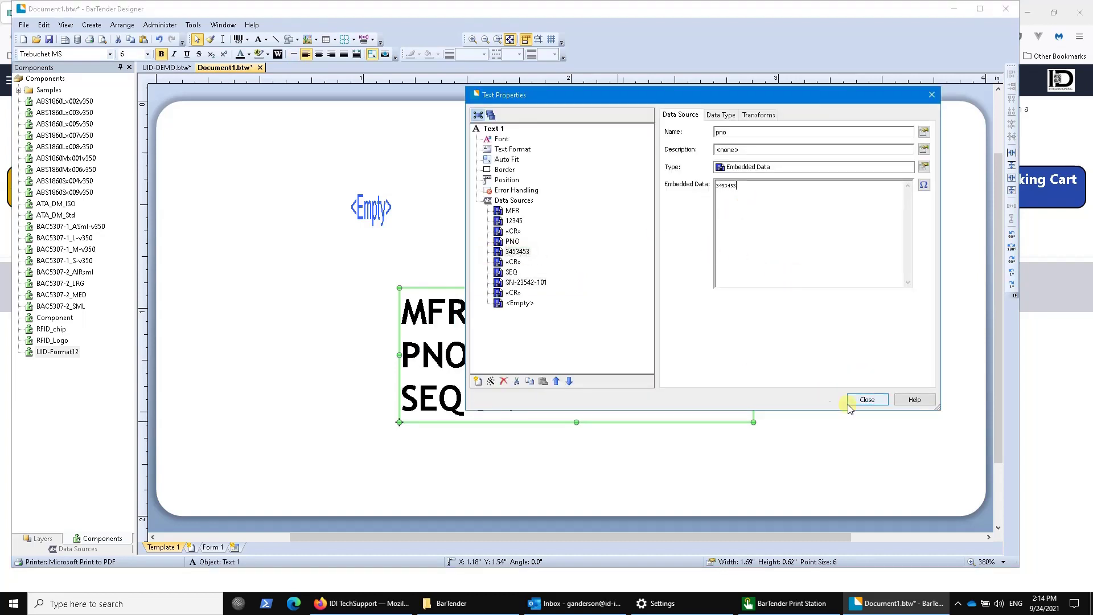
left_click(867, 399)
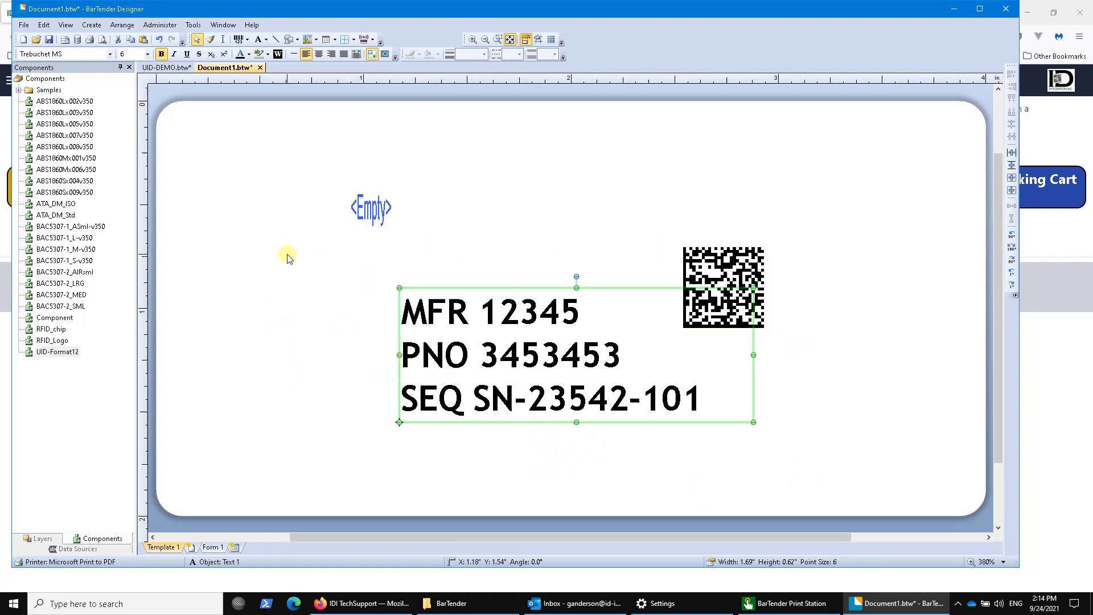
left_click(260, 68)
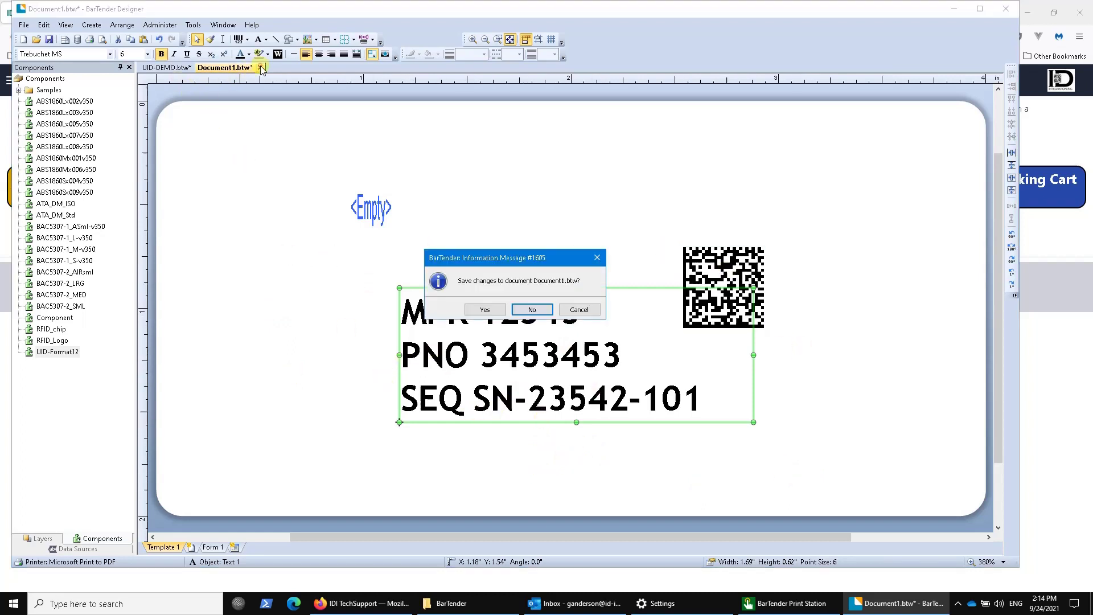
left_click(533, 309)
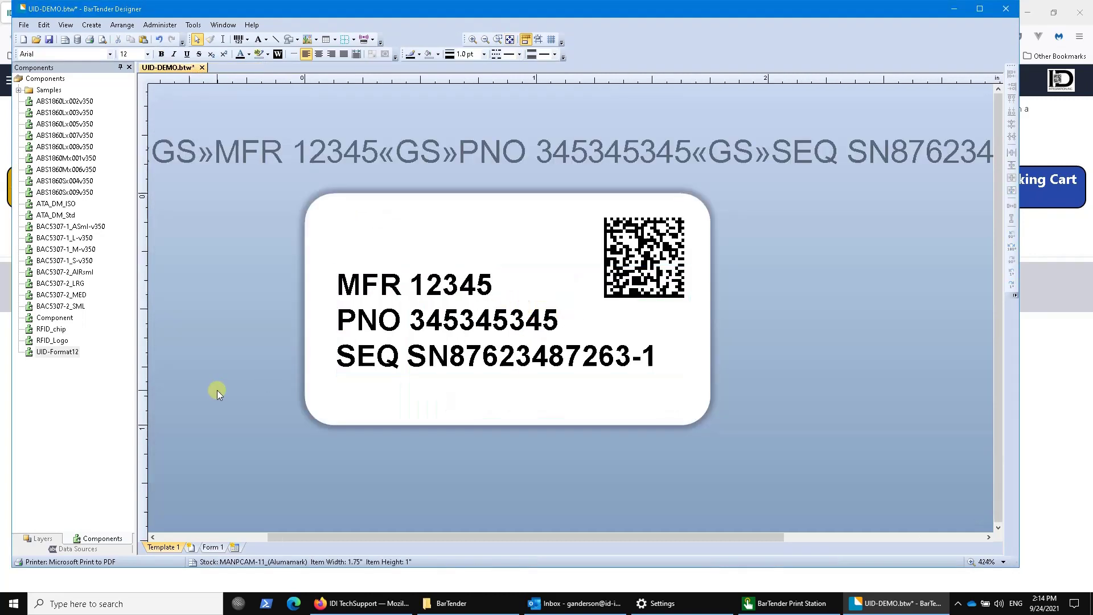
Select all label objects and save them as a component named 'UID-Demo-Full', then start a new label
left_click(420, 285)
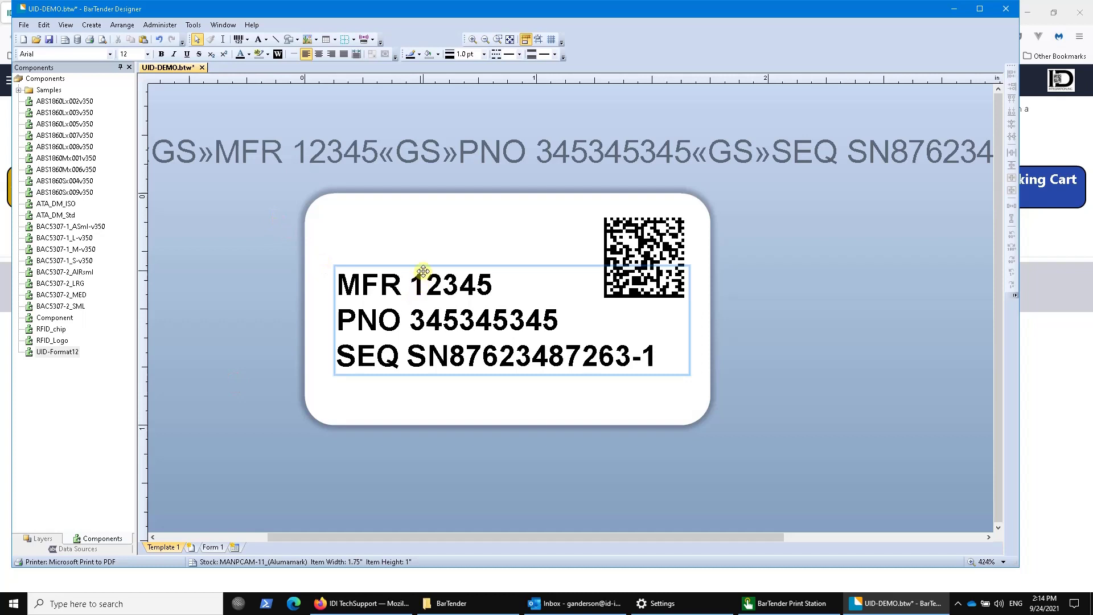
left_click(423, 272)
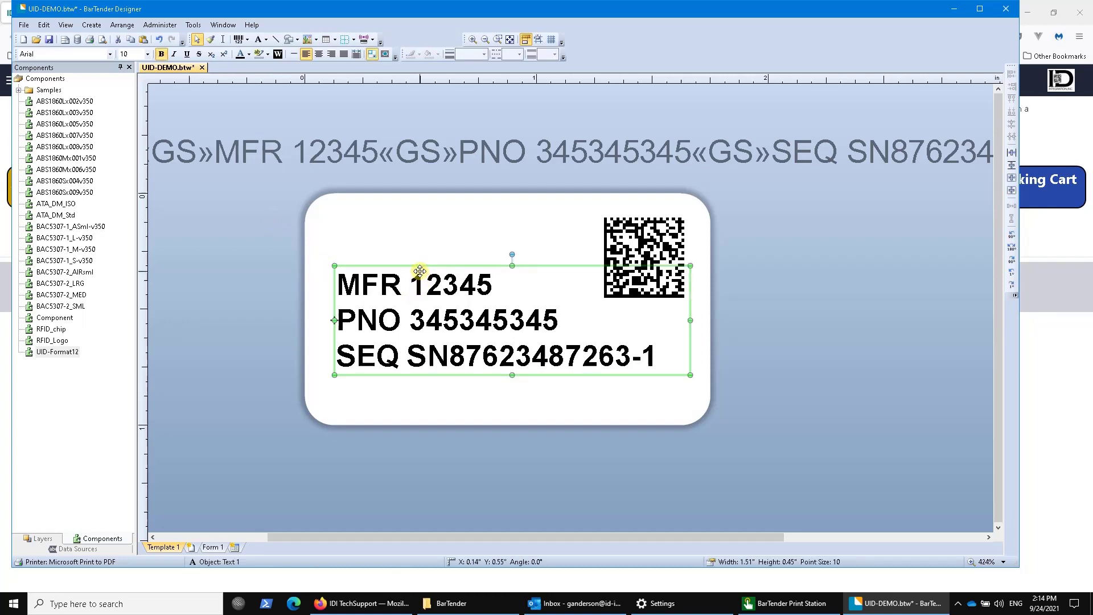
left_click(626, 242)
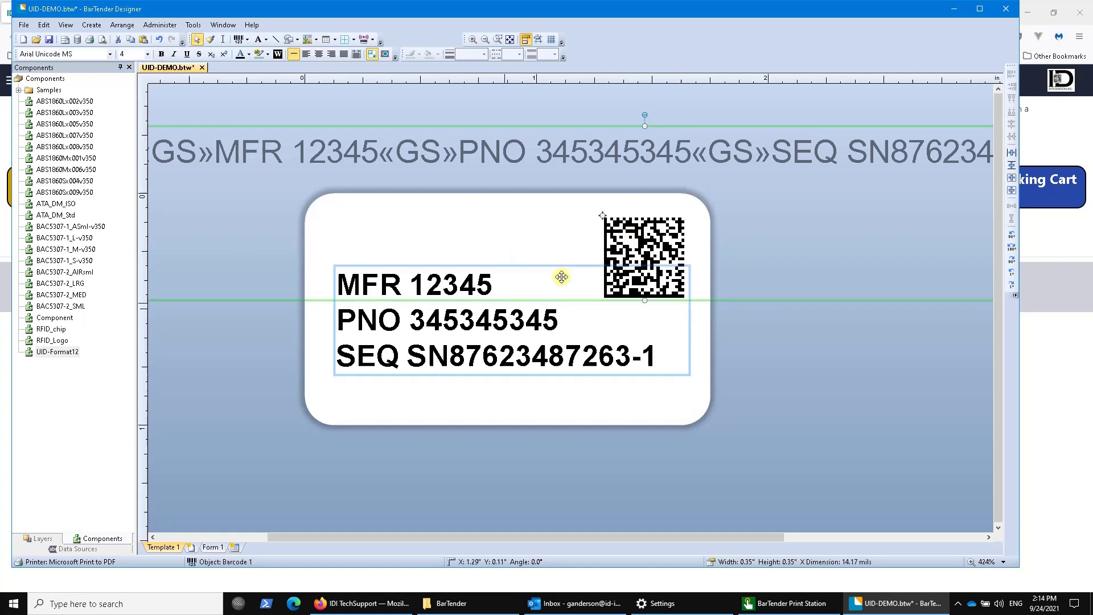
left_click(220, 430)
key("Tab")
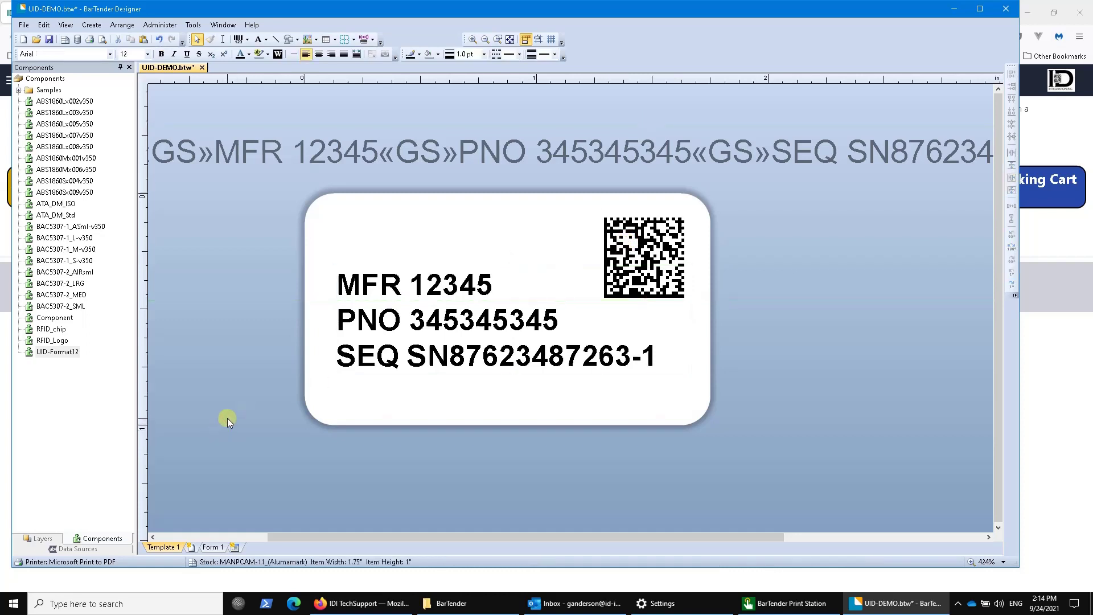
right_click(422, 345)
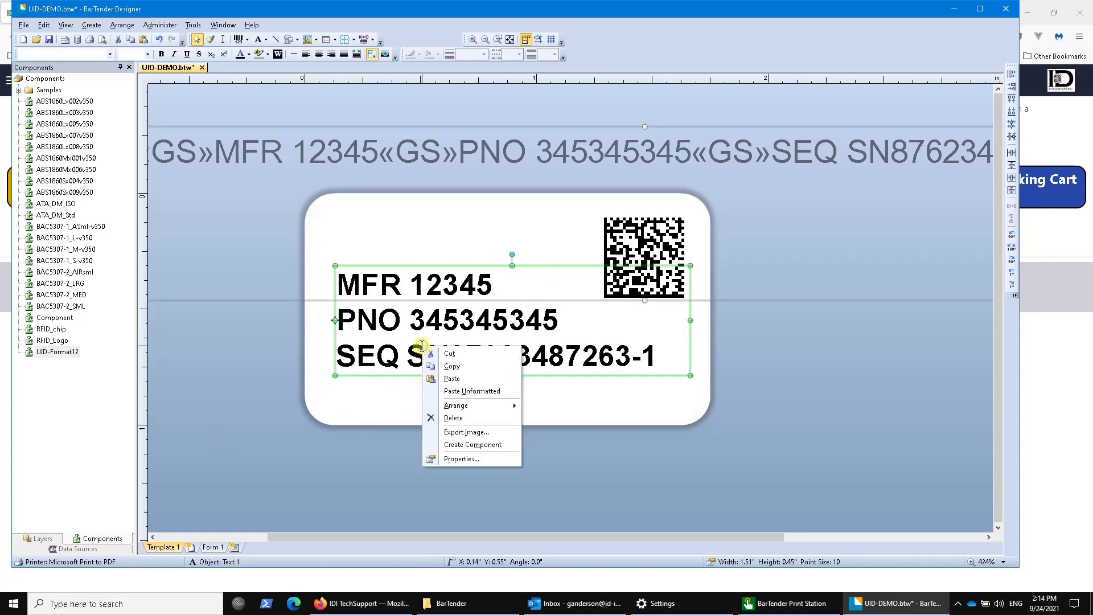
left_click(495, 444)
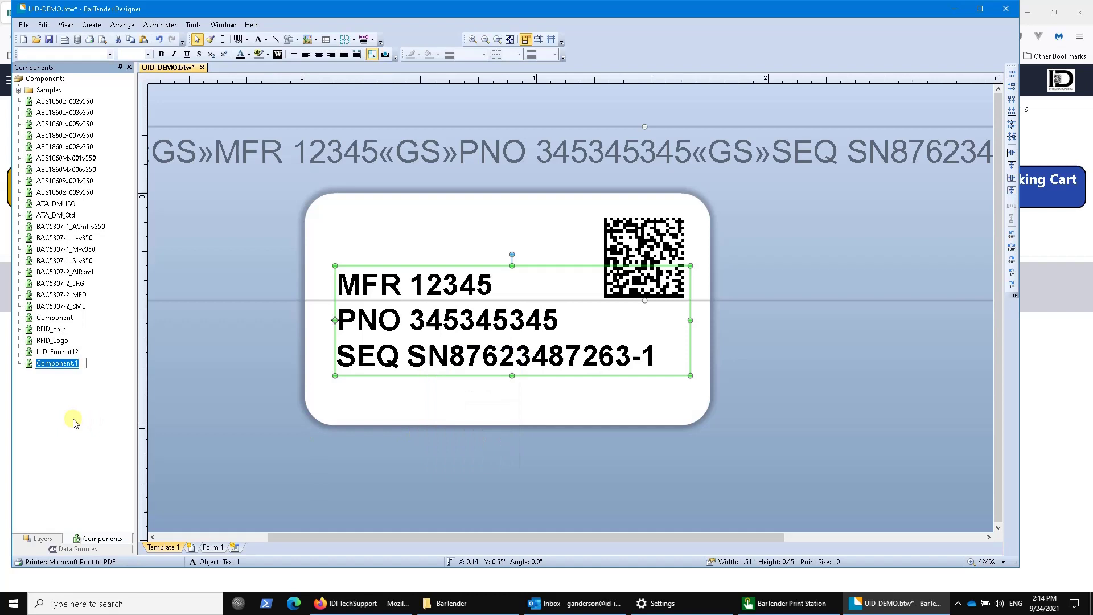
type("UID-Demo-Full")
key("Return")
left_click(248, 487)
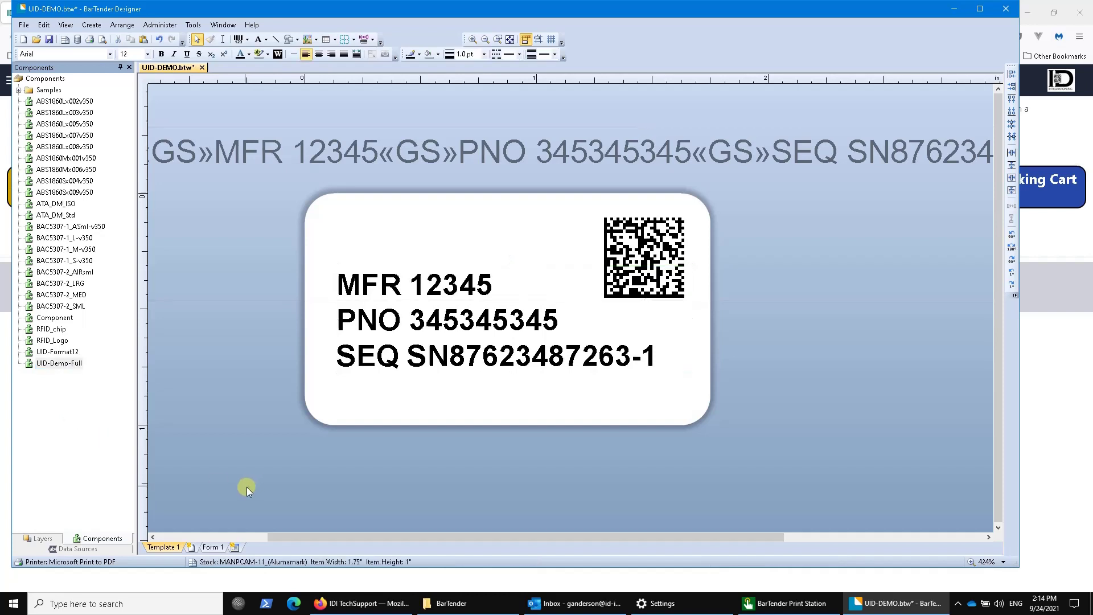
left_click(23, 39)
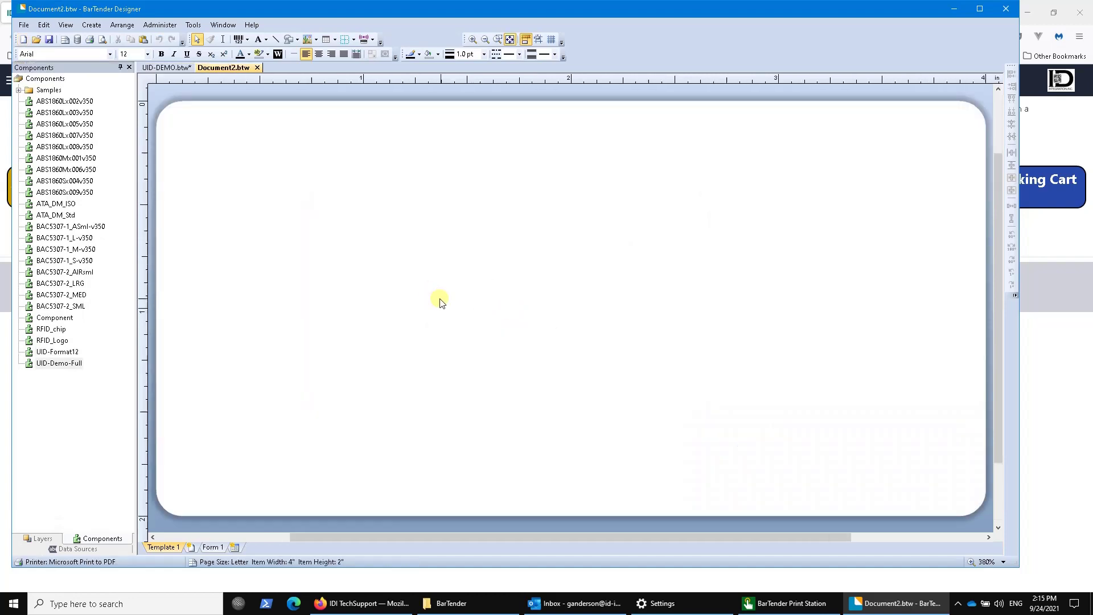
Drop UID-Demo-Full onto Document2, bringing in the Data Matrix, GS string and MFR/PNO/SEQ text
left_click_drag(50, 363, 631, 321)
left_click(386, 150)
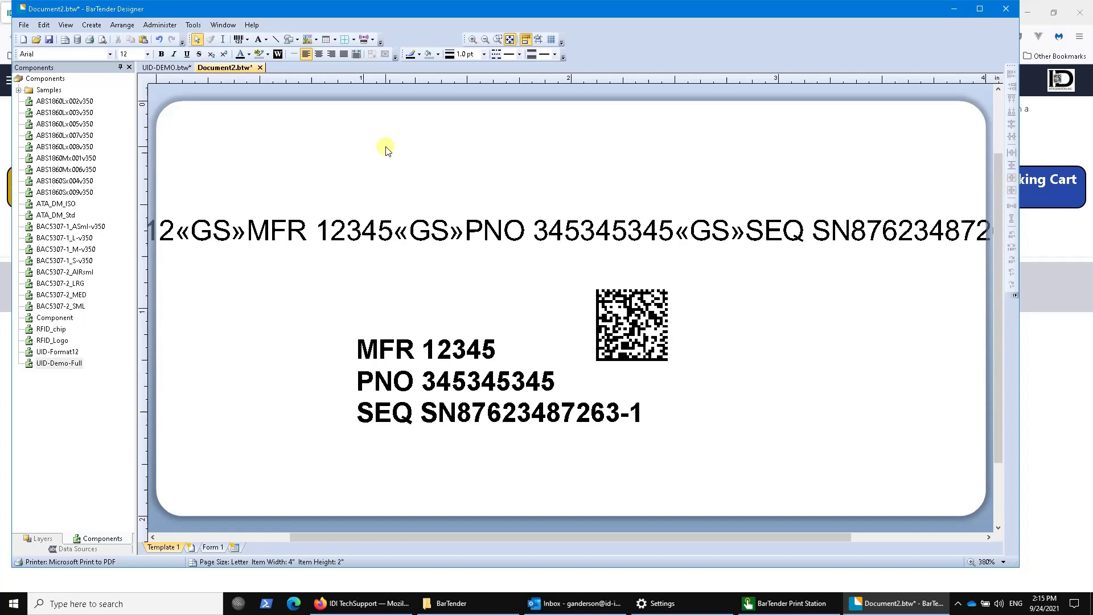
left_click(514, 427)
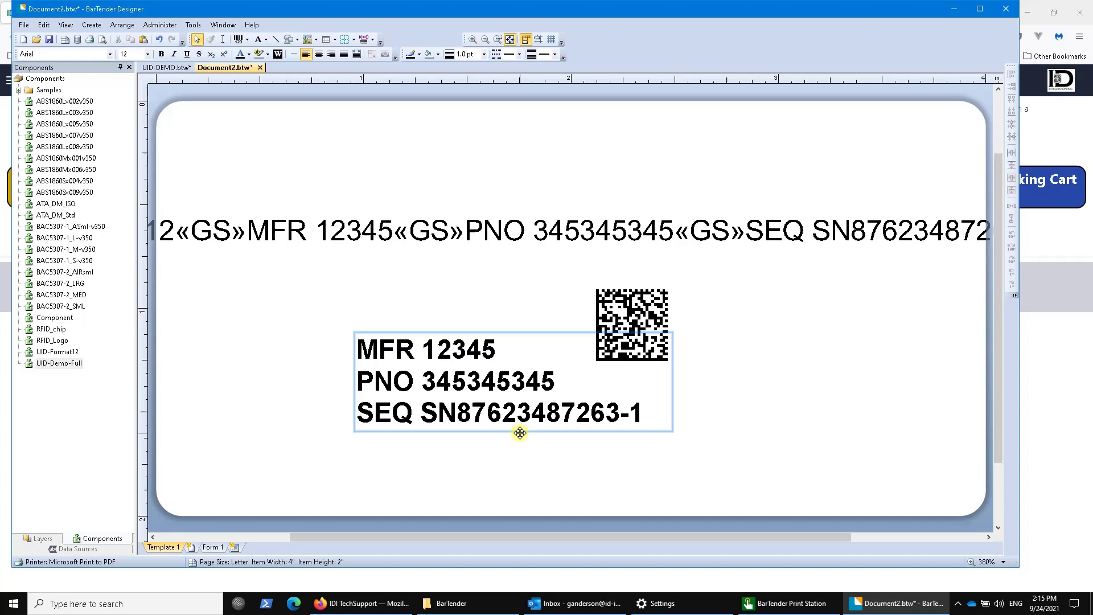
left_click(470, 300)
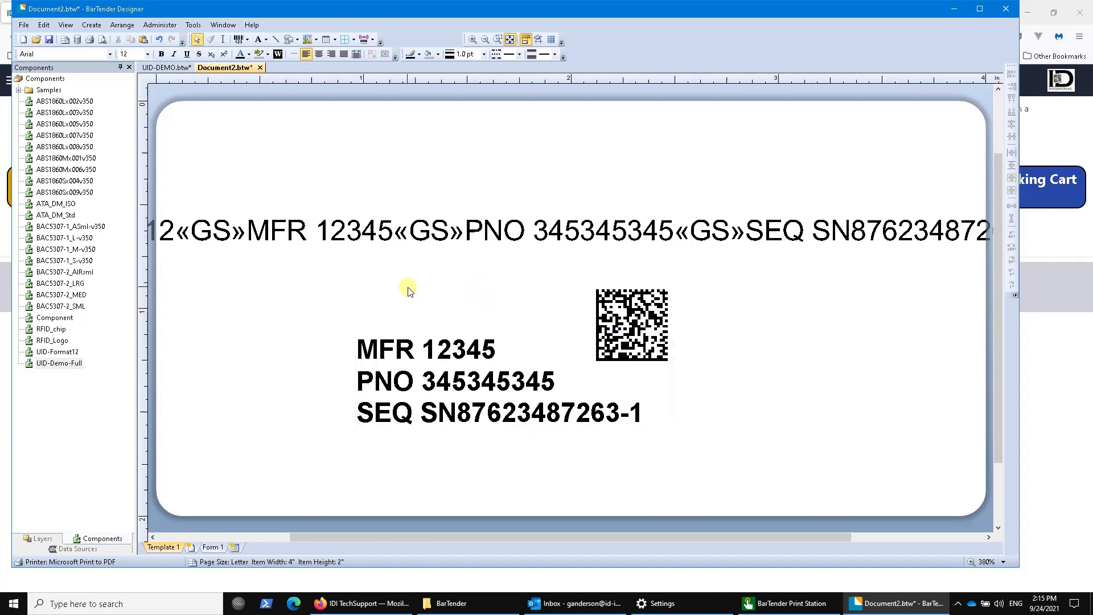
Discard Document2, hide the Components, Layers and Data Sources panels, and nudge the DataMatrix down
left_click(260, 67)
left_click(532, 310)
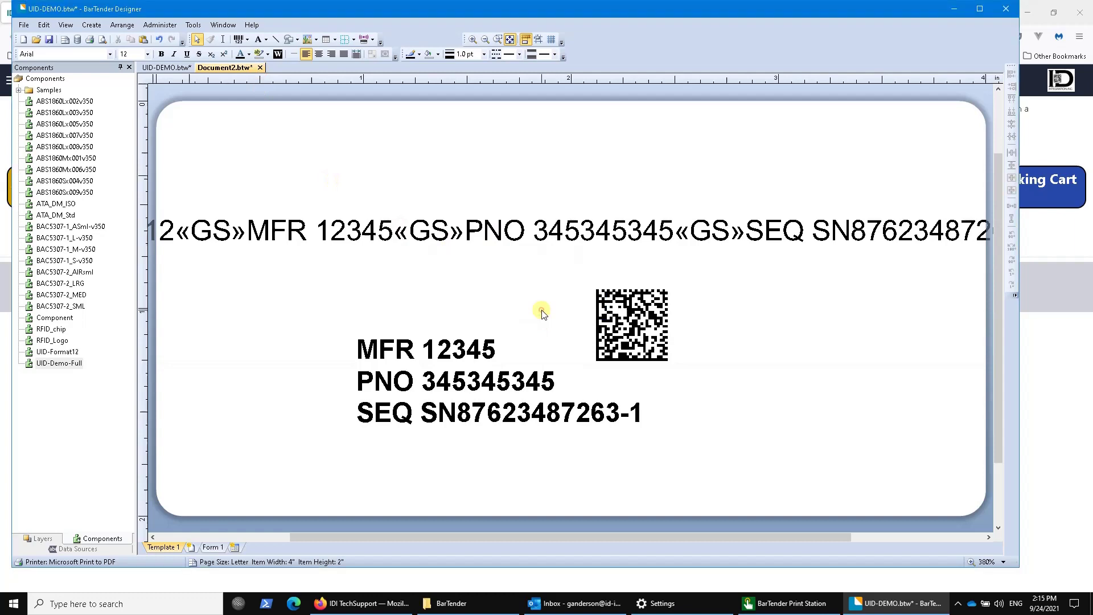
left_click(129, 68)
left_click(130, 67)
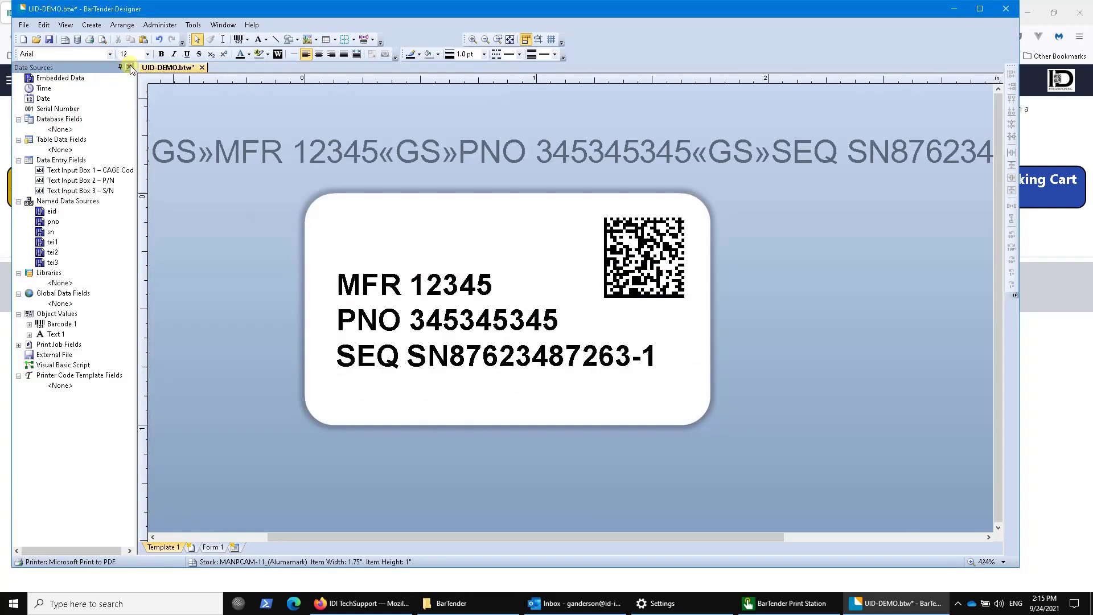
left_click(129, 68)
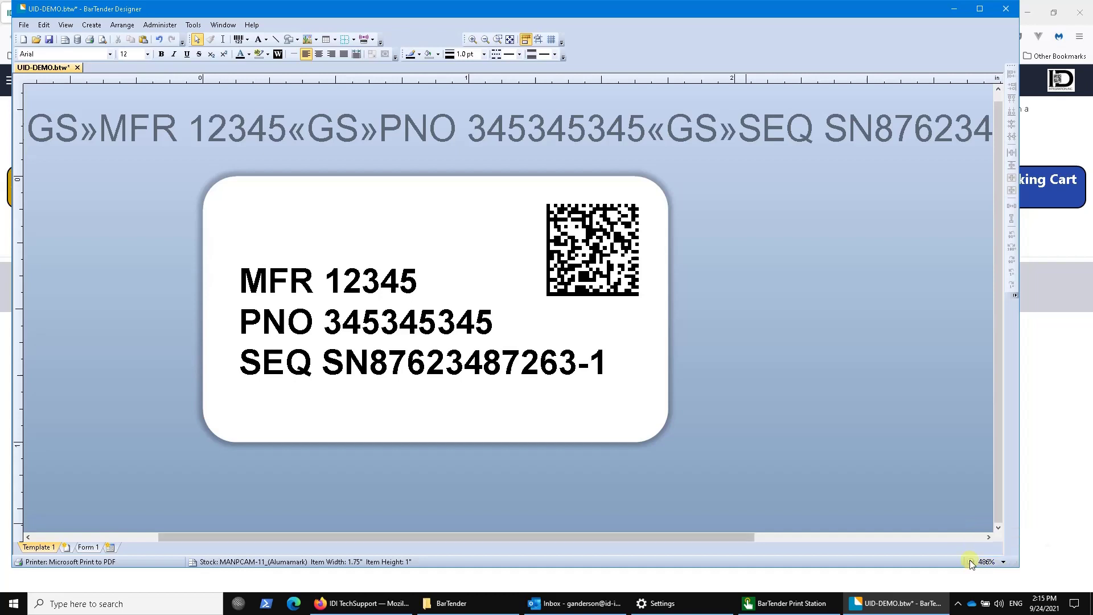
mouse_move(608, 266)
left_mouse_down()
mouse_move(595, 288)
mouse_move(604, 276)
mouse_move(620, 287)
mouse_move(610, 260)
left_mouse_up()
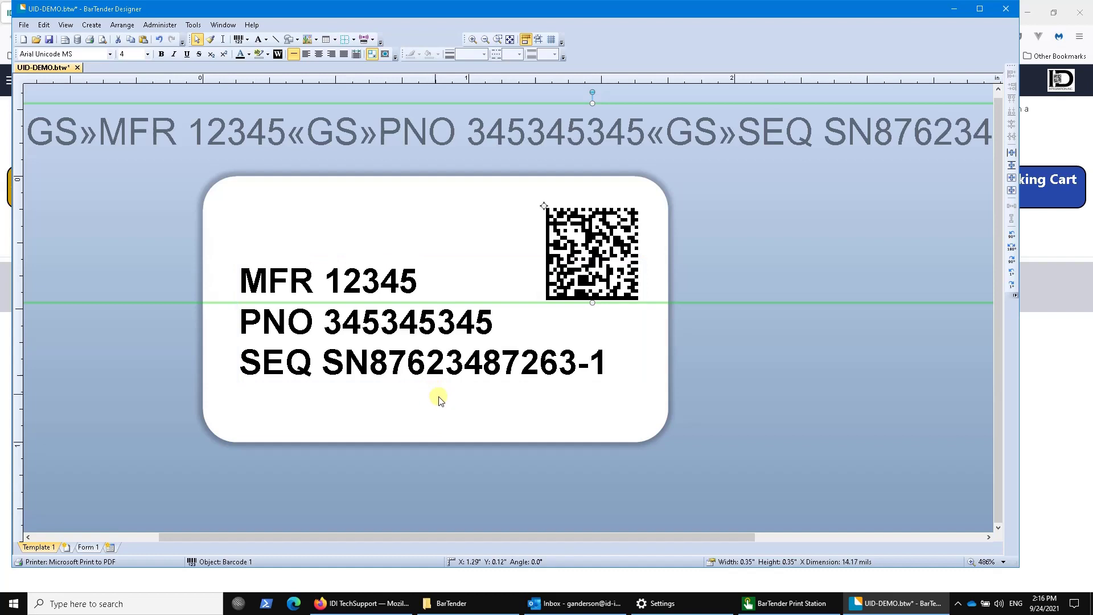
Browse the BarTender 2021 folder in the Start menu, then bring Print Station forward
left_click(14, 608)
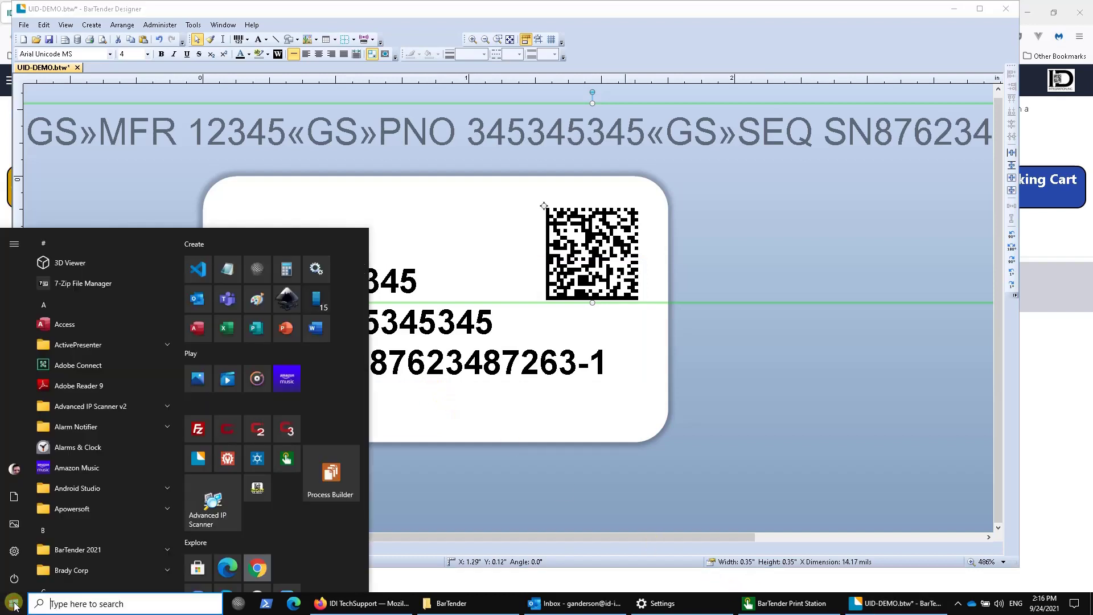
left_click(78, 550)
scroll(80, 535, "down", 5)
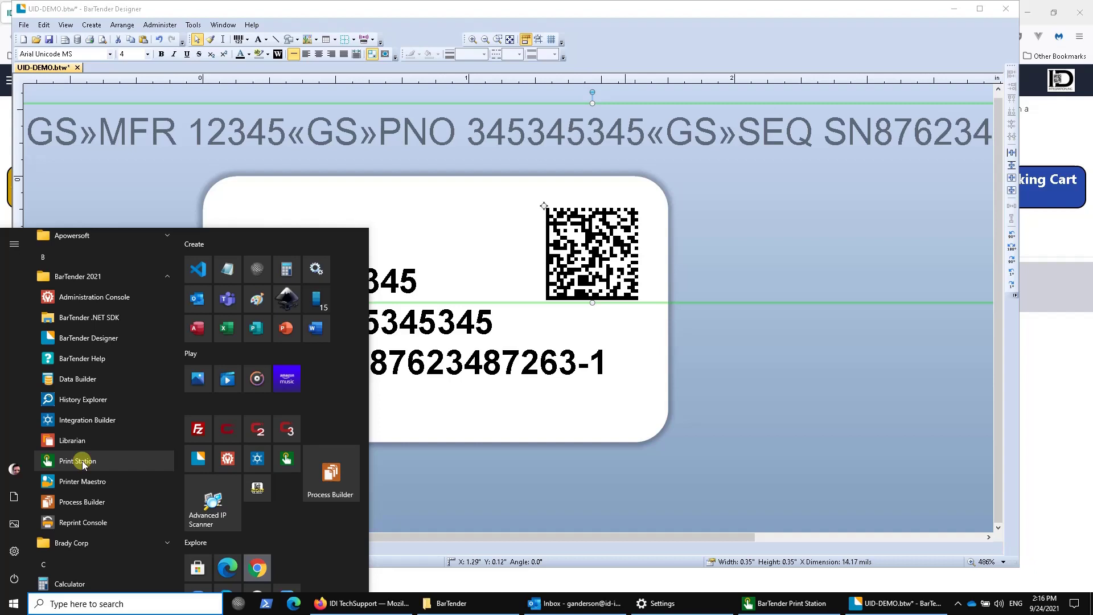
left_click(788, 605)
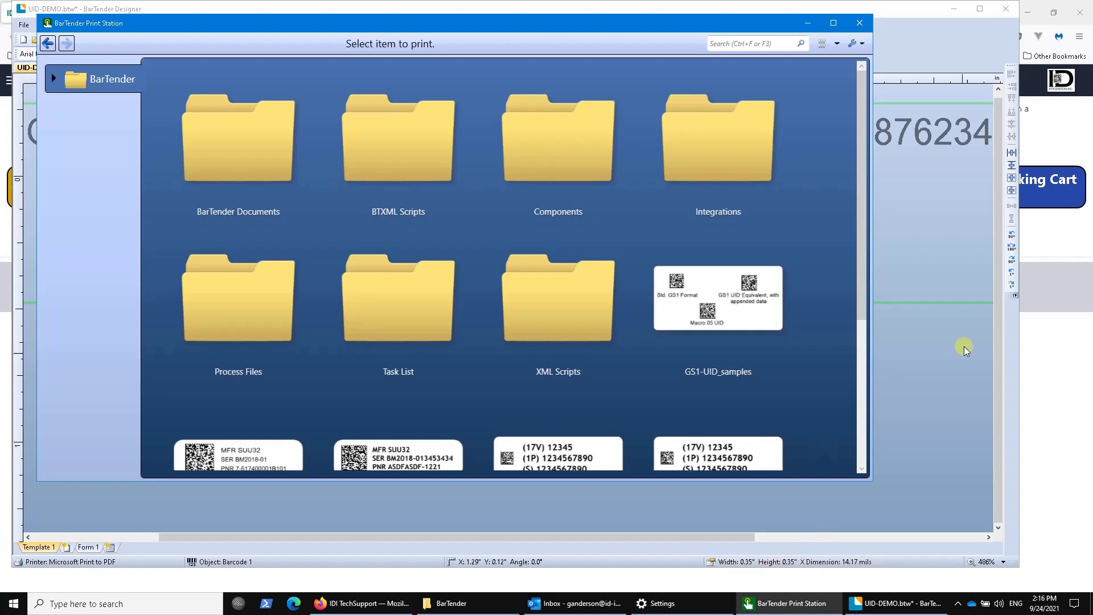
Browse BarTender Documents, then return to the BarTender root folder and open the UID-DEMO label
left_click_drag(859, 169, 842, 276)
left_click(51, 79)
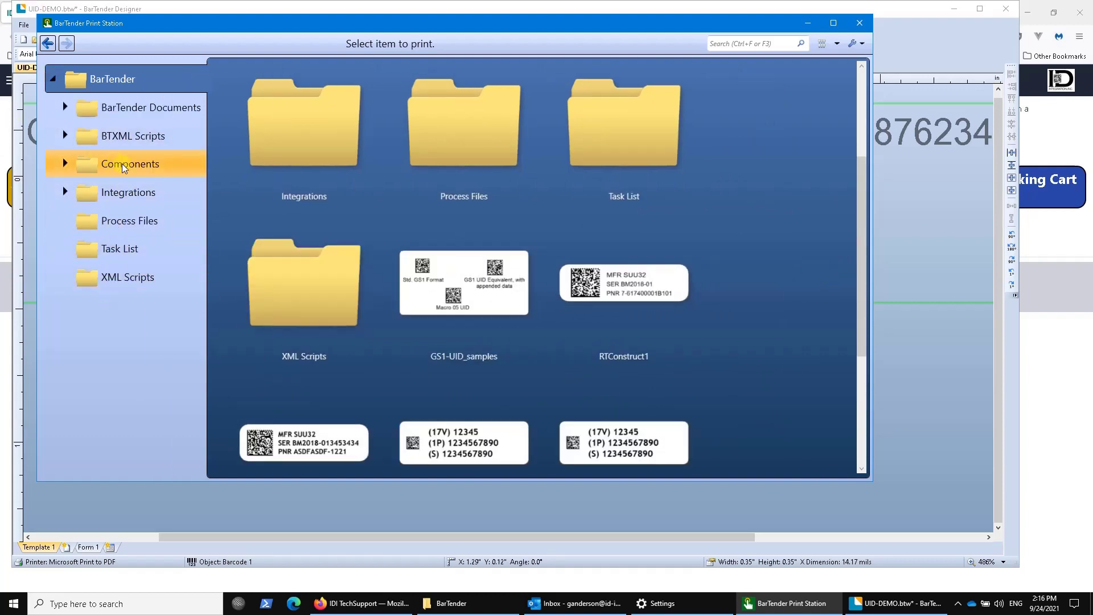
left_click(96, 107)
scroll(516, 275, "down", 1)
scroll(516, 275, "down", 6)
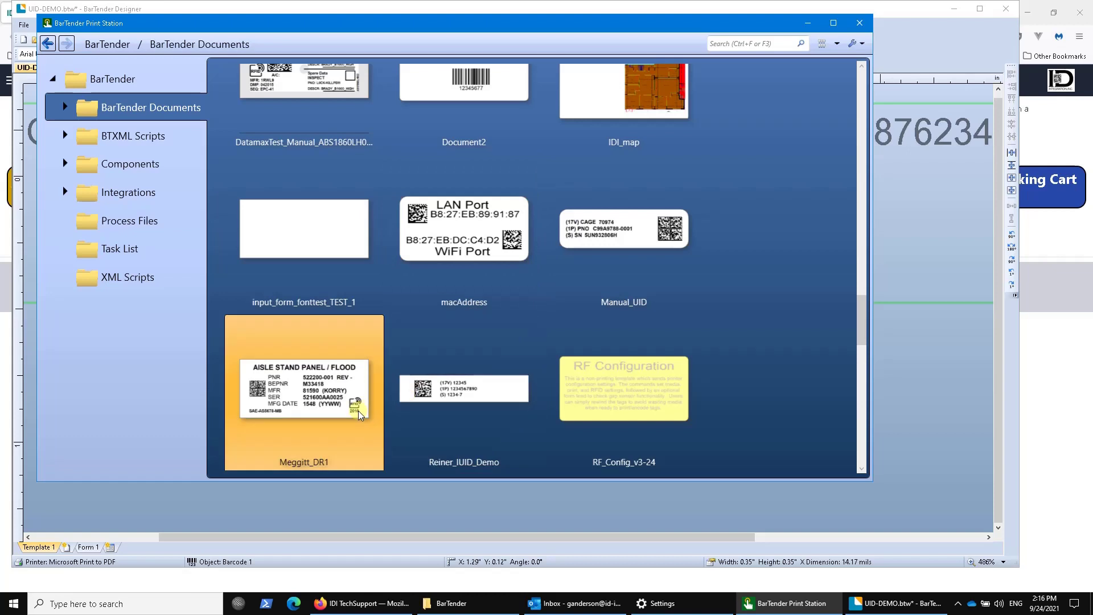
mouse_move(360, 409)
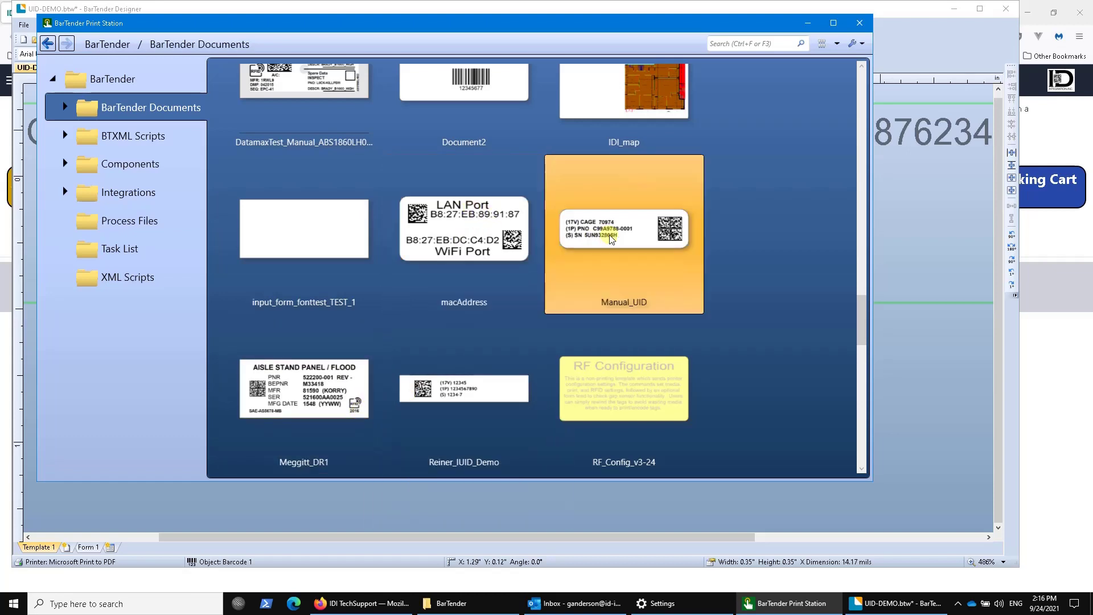
scroll(292, 140, "up", 2)
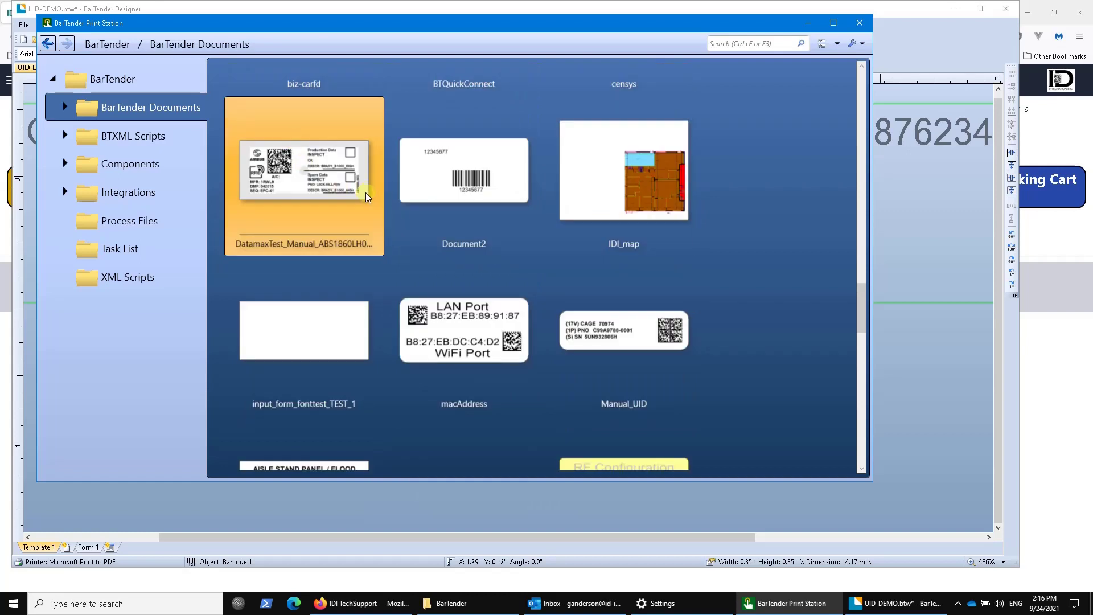
left_click(83, 84)
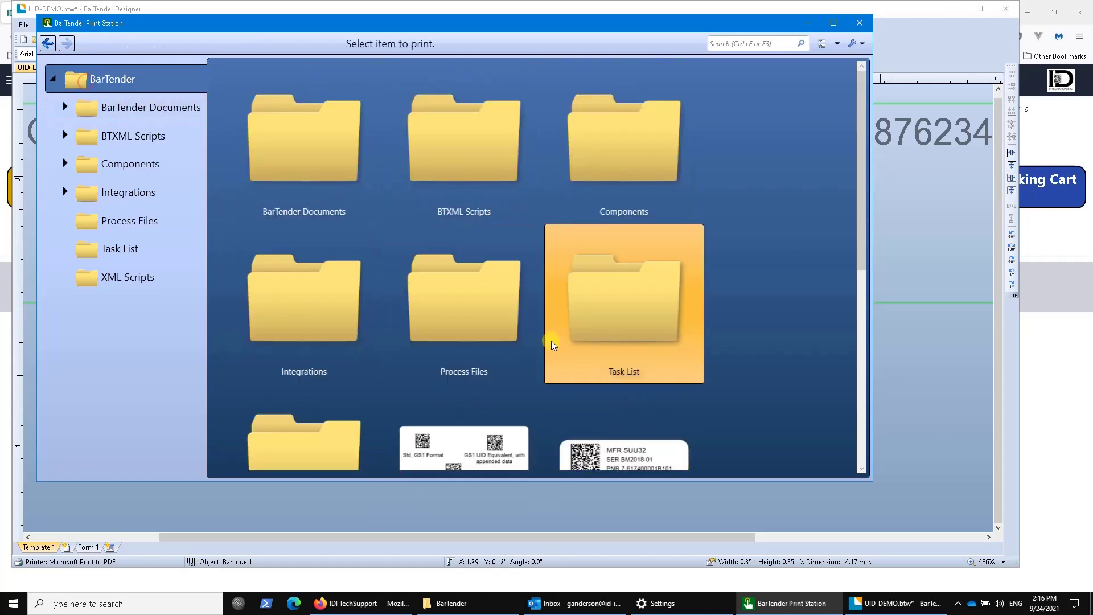
left_click_drag(858, 175, 842, 364)
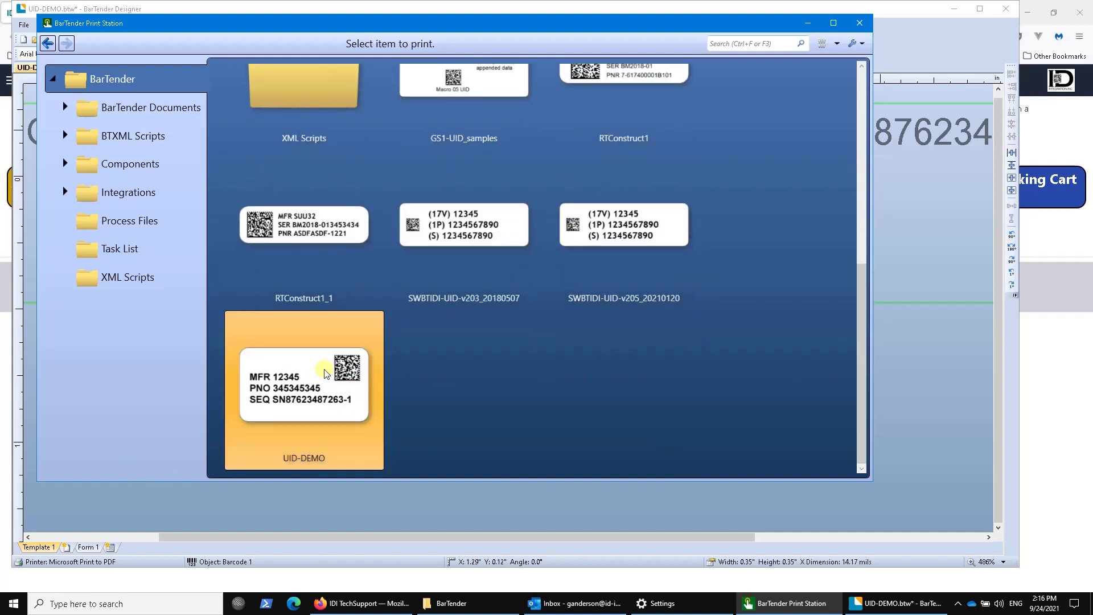
left_click(305, 397)
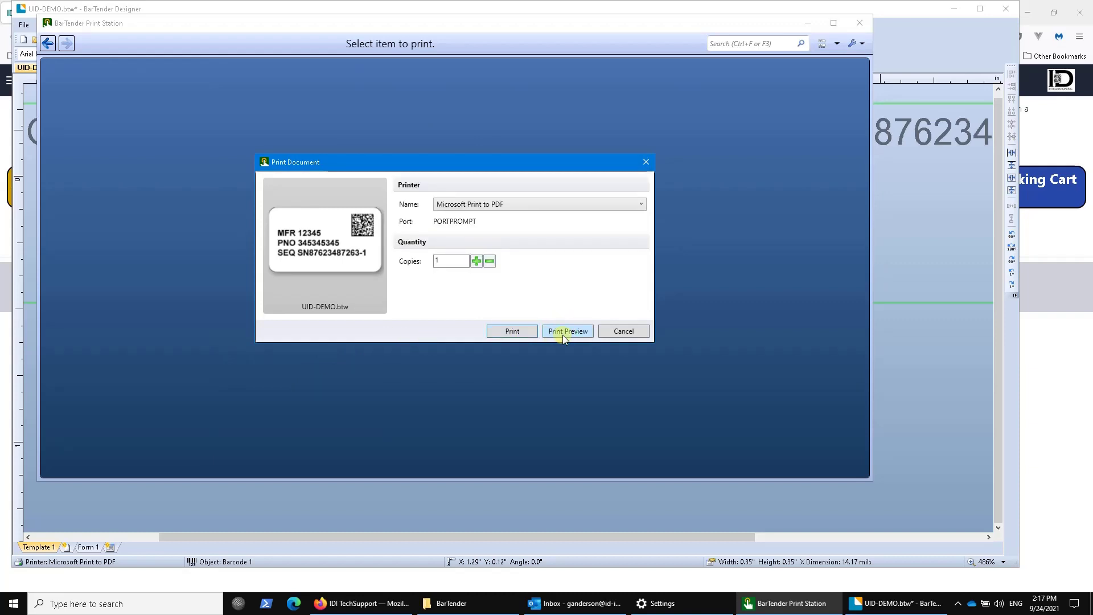
left_click(565, 332)
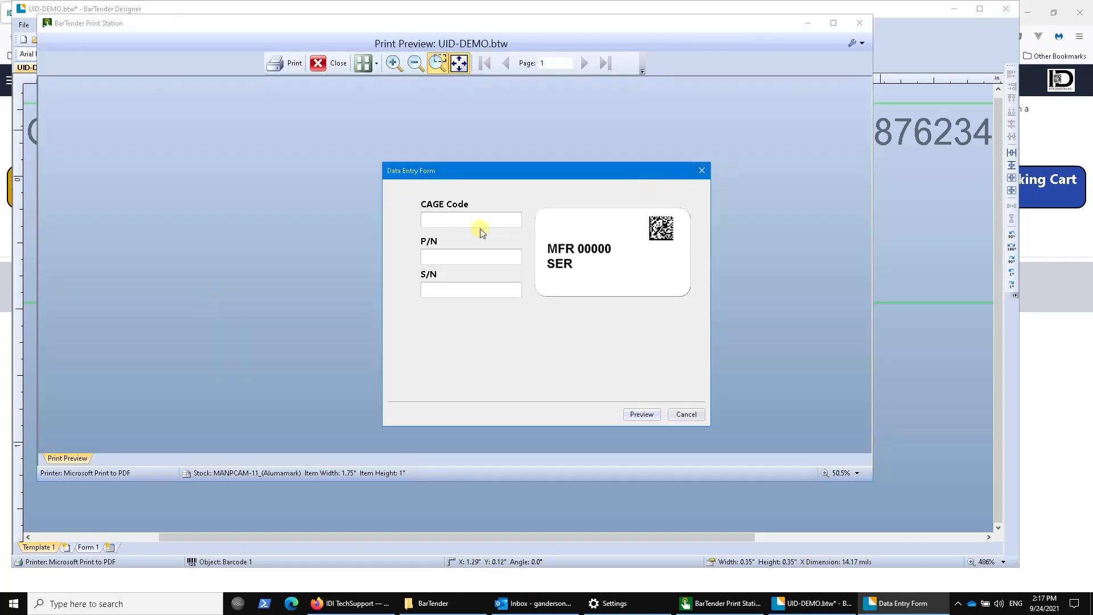
left_click(471, 210)
type("09370")
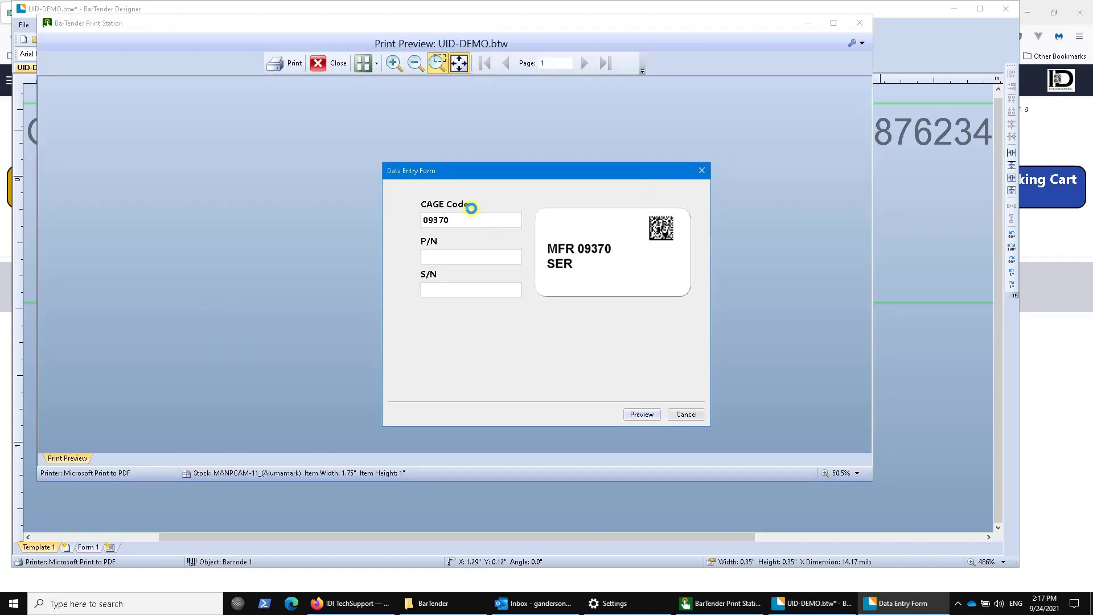
left_click(459, 258)
type("234234234234234")
left_click(471, 289)
type("234234234234234")
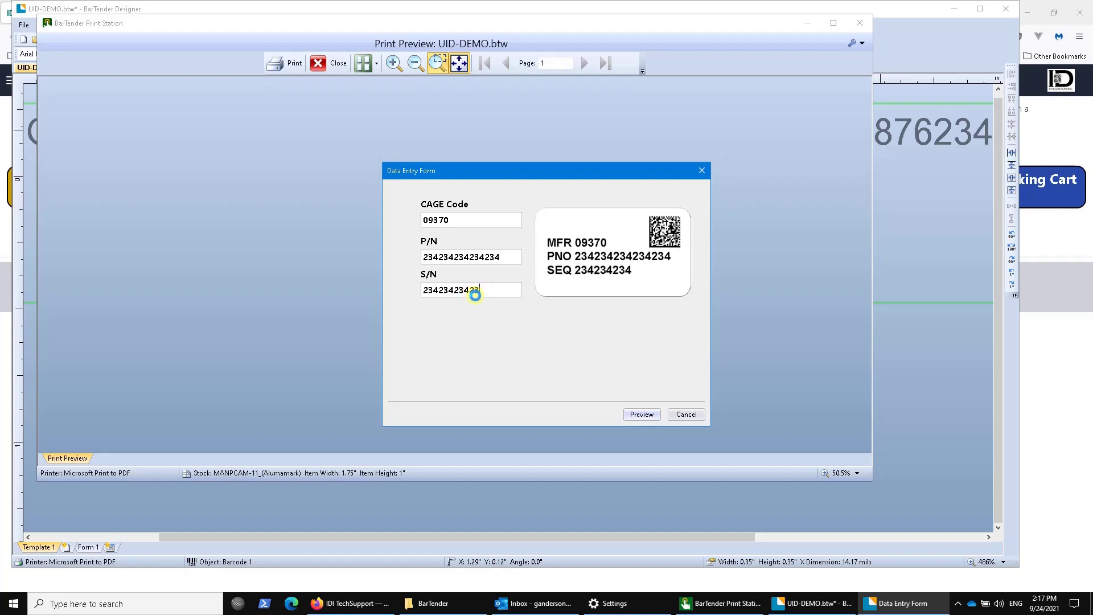
double_click(506, 253)
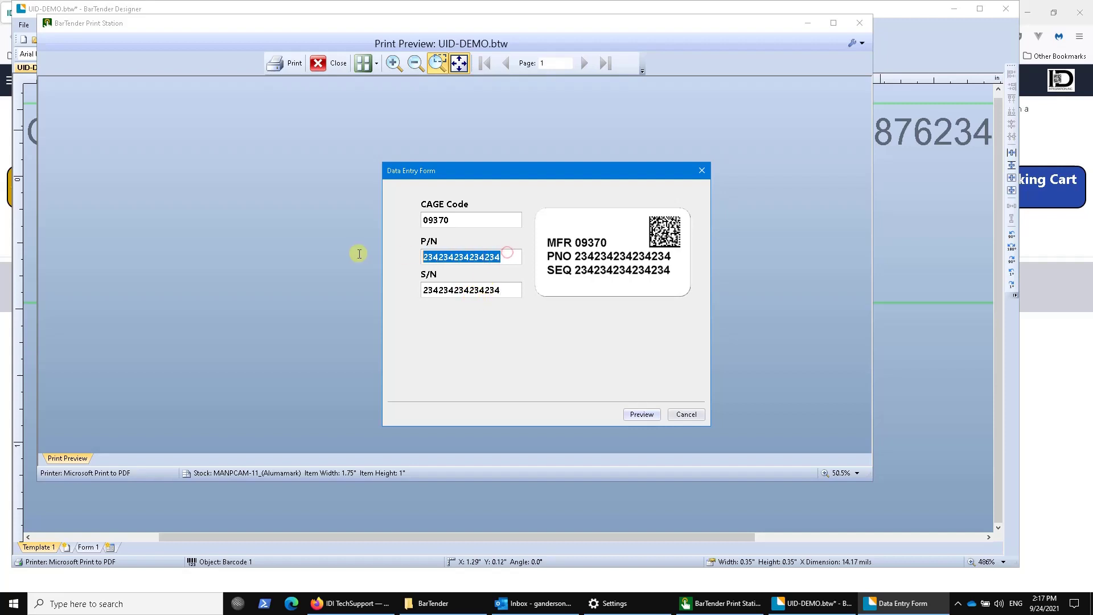
key("BackSpace")
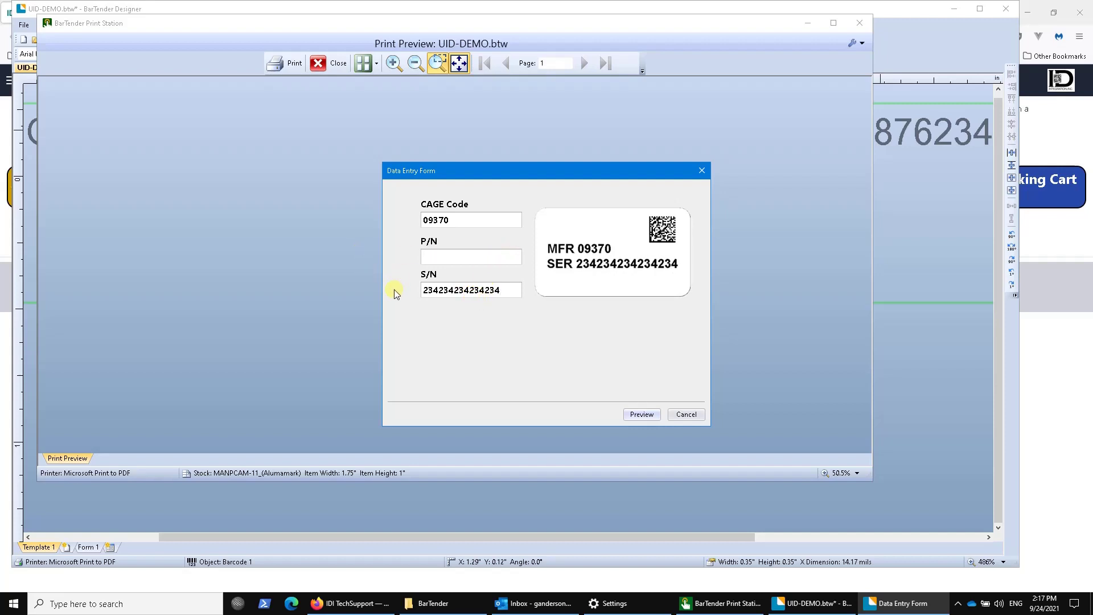
left_click(641, 416)
left_click(492, 289)
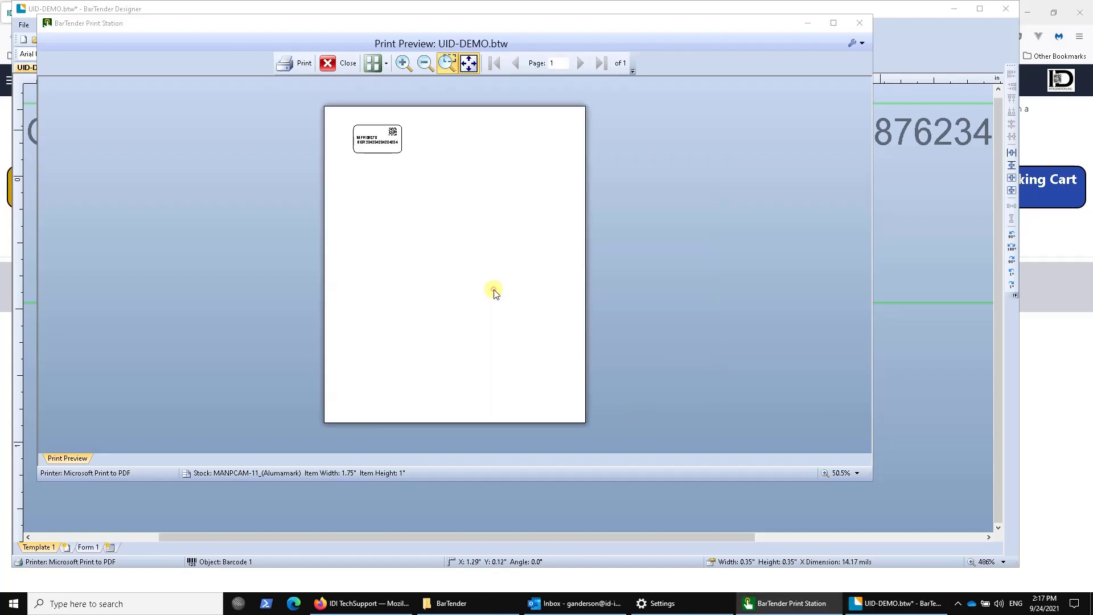
left_click(348, 136)
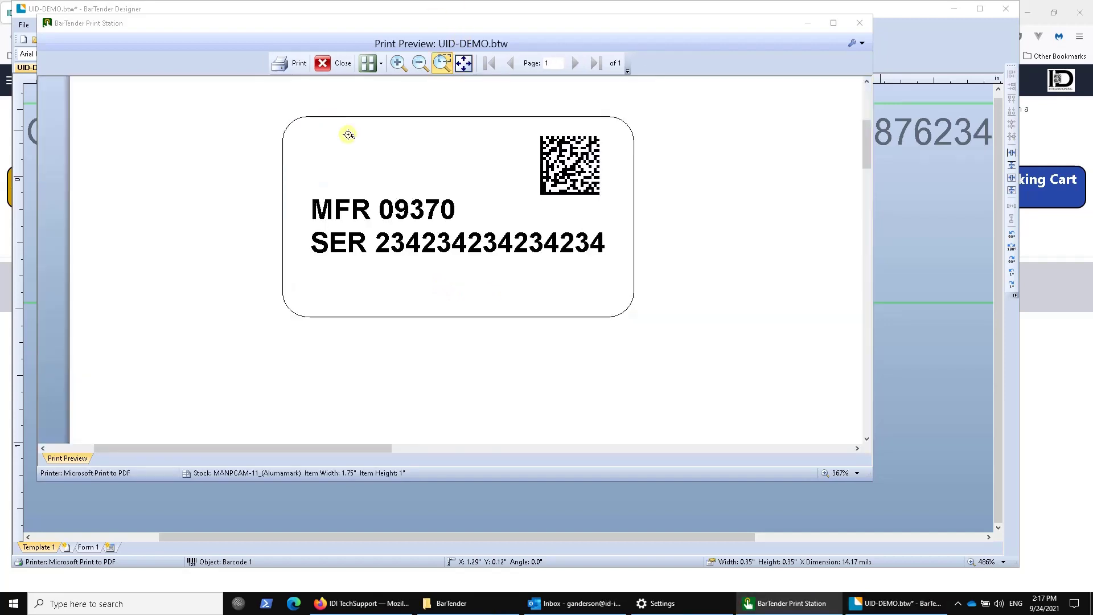
left_click(343, 64)
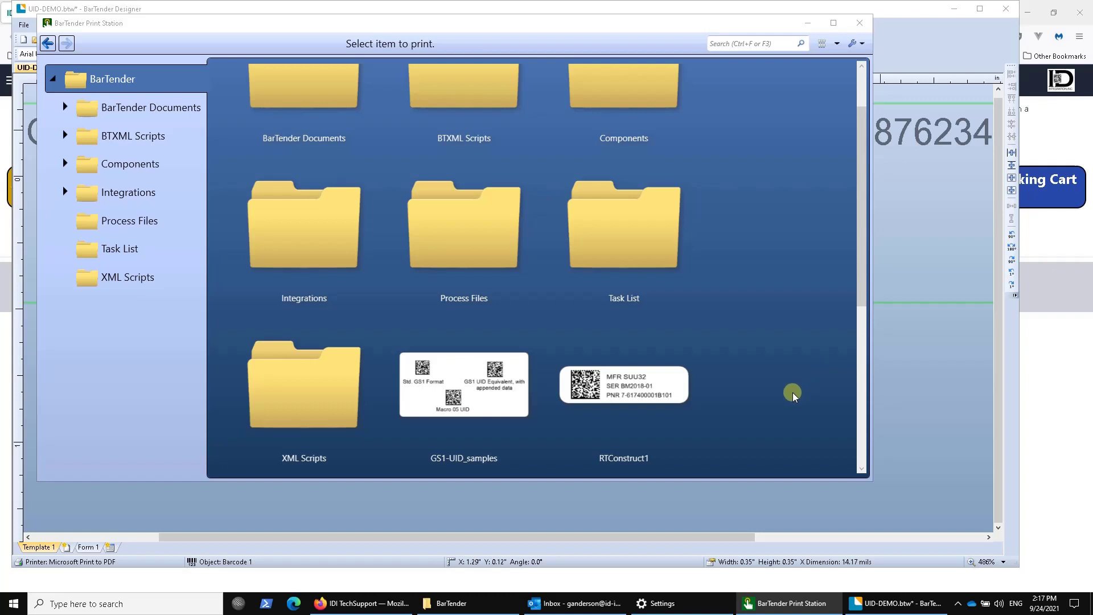
left_click_drag(860, 285, 843, 450)
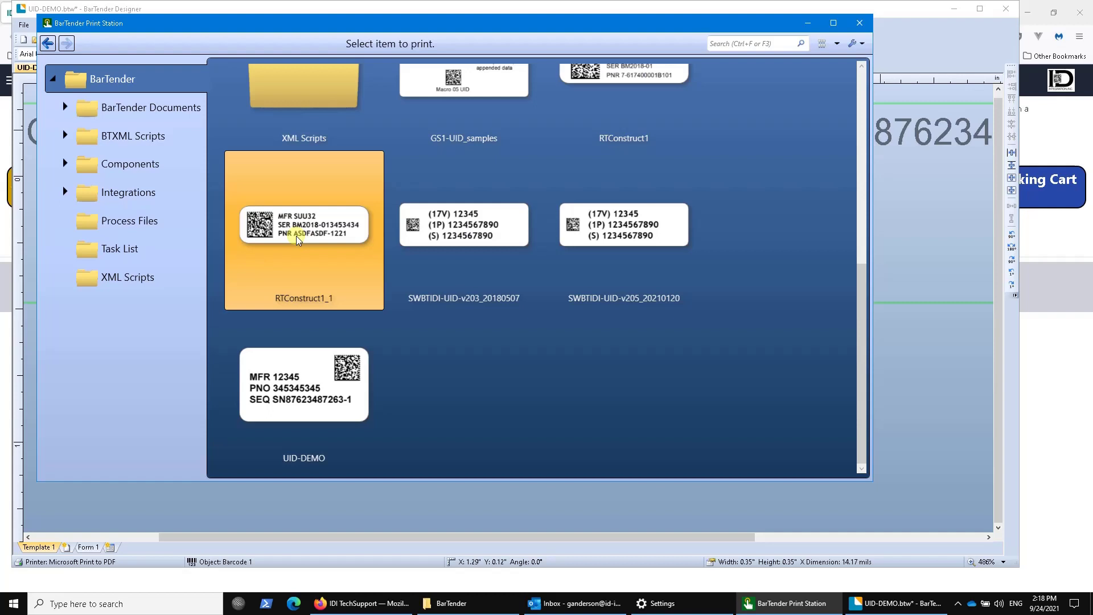
left_click(863, 222)
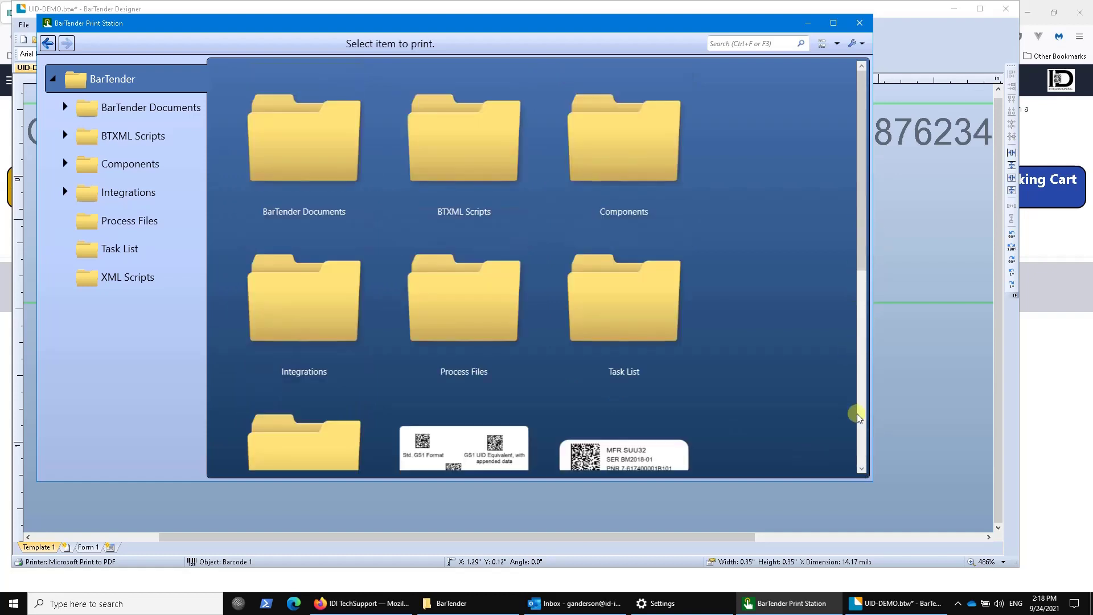